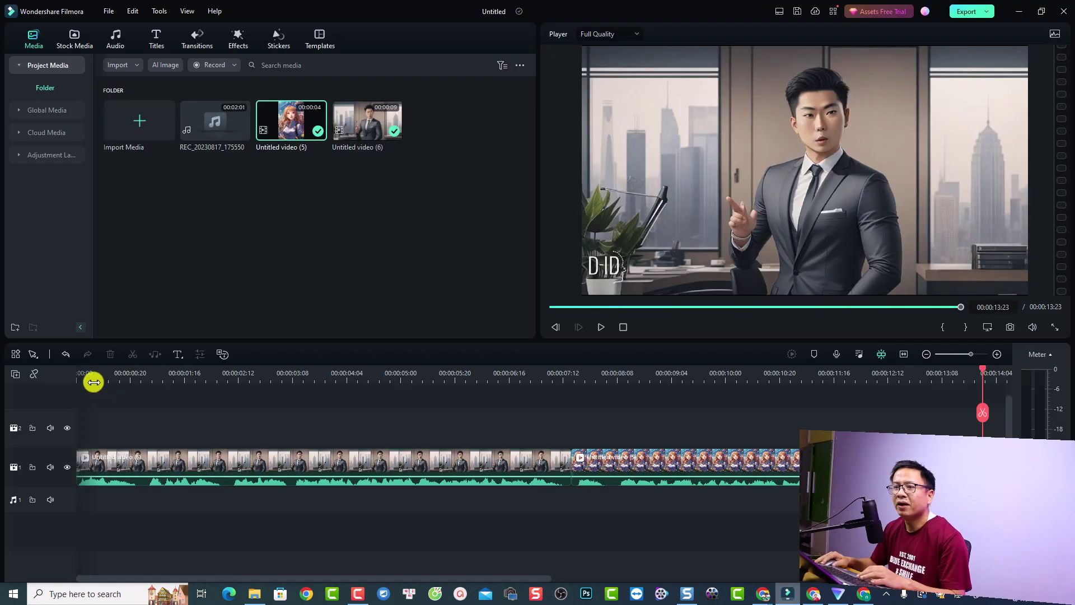
pyautogui.click(94, 383)
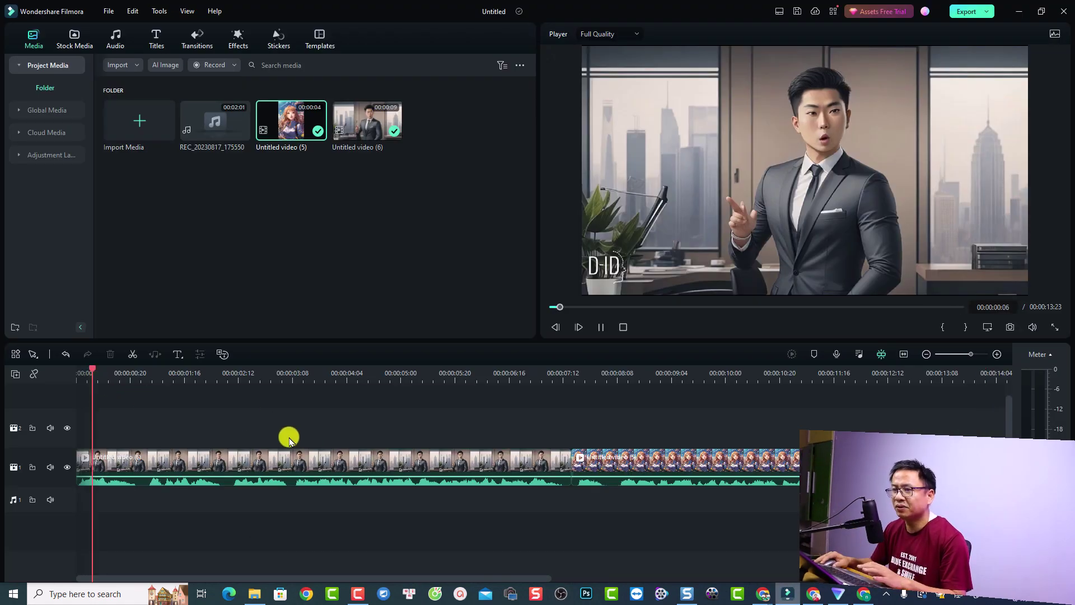
pyautogui.press('space')
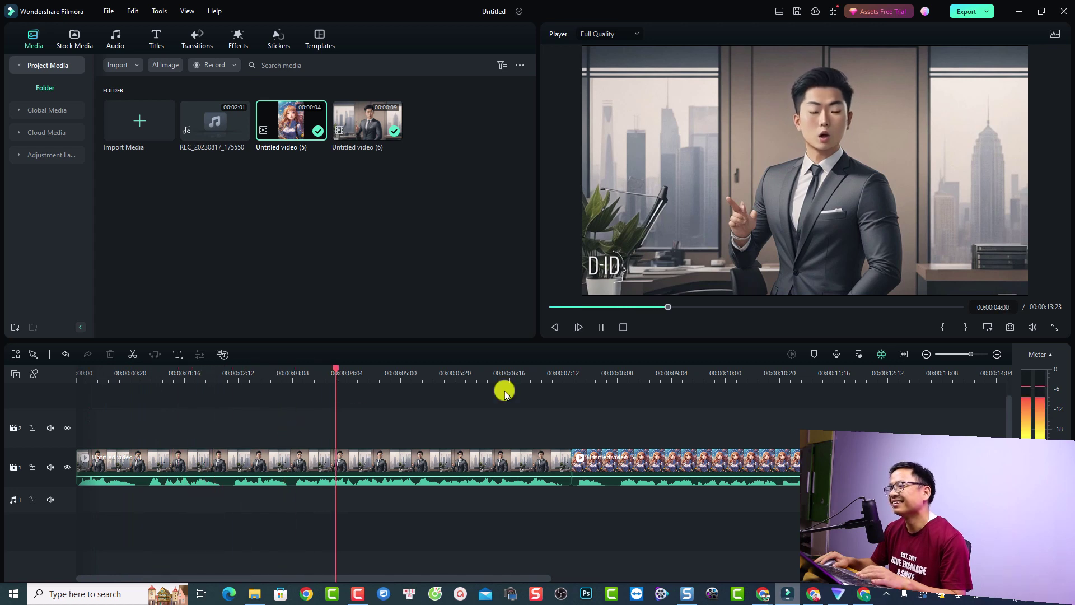
pyautogui.press('space')
pyautogui.click(560, 378)
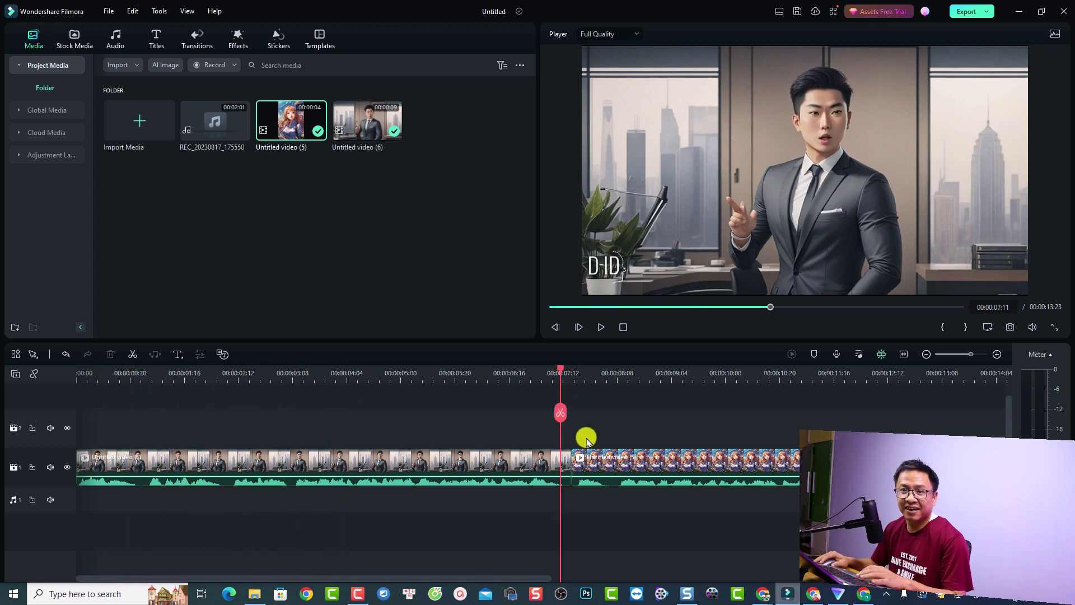
pyautogui.press('space')
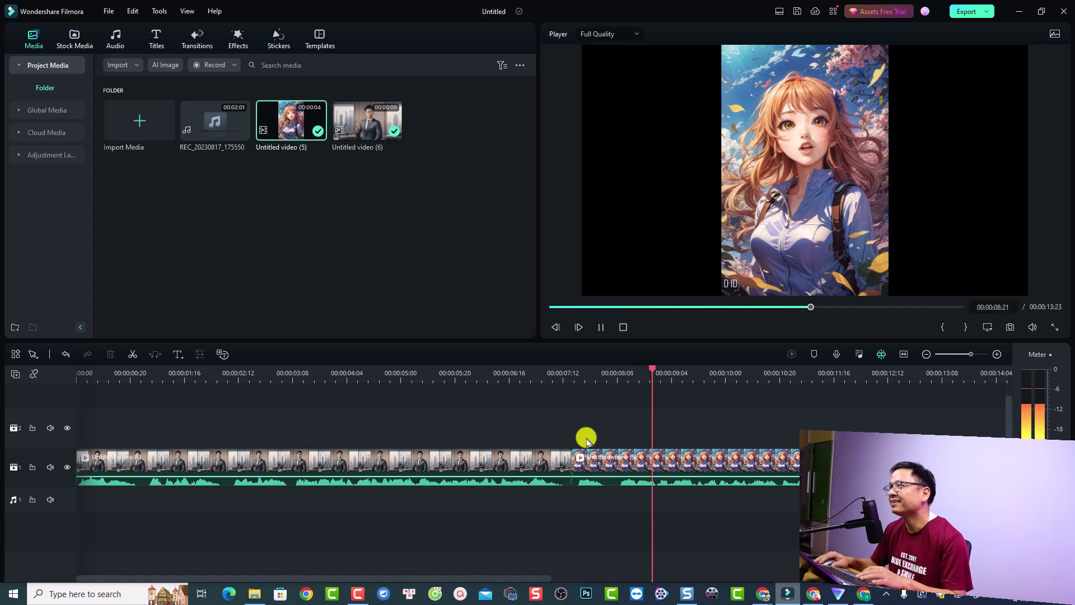
pyautogui.press('space')
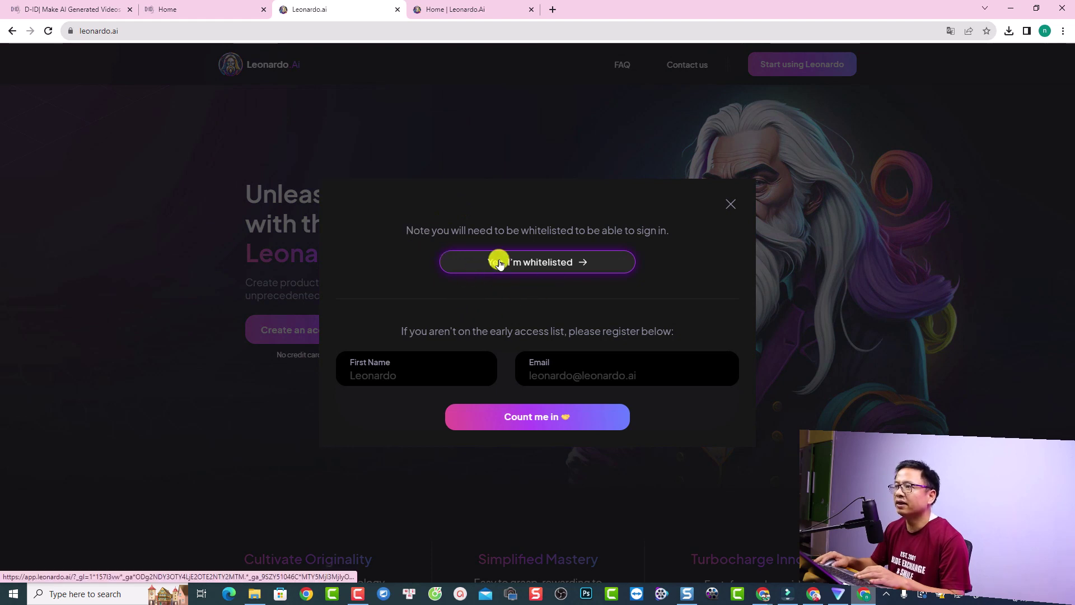
# Enter the Leonardo.ai app as a whitelisted early-access user.
pyautogui.click(547, 263)
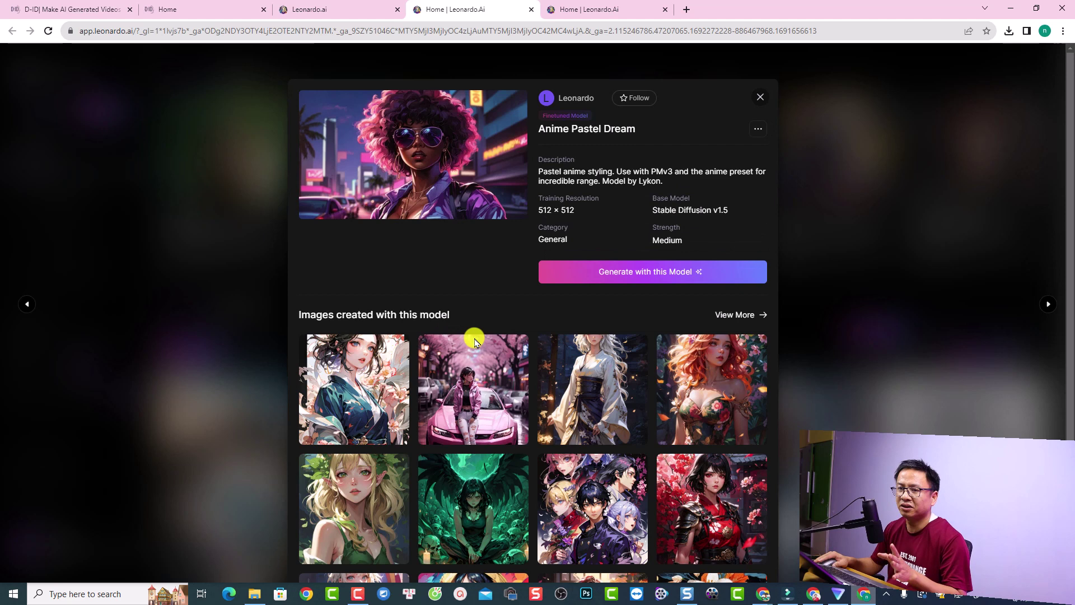
pyautogui.scroll(-2, 478, 358)
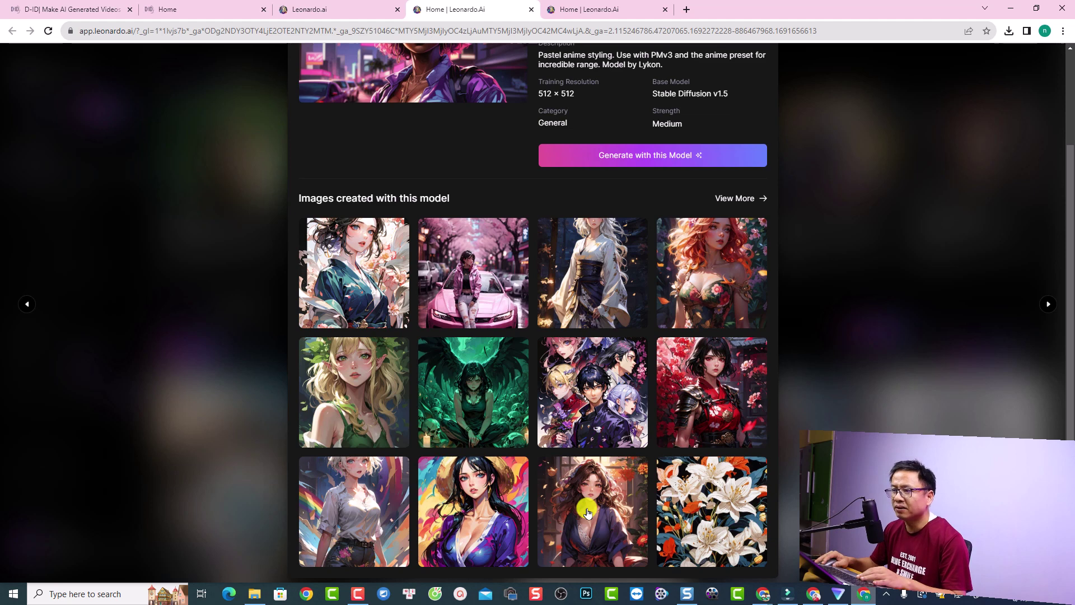
# Download the short-haired Fullbody action shot anime image, then switch to the D-ID website.
pyautogui.click(335, 507)
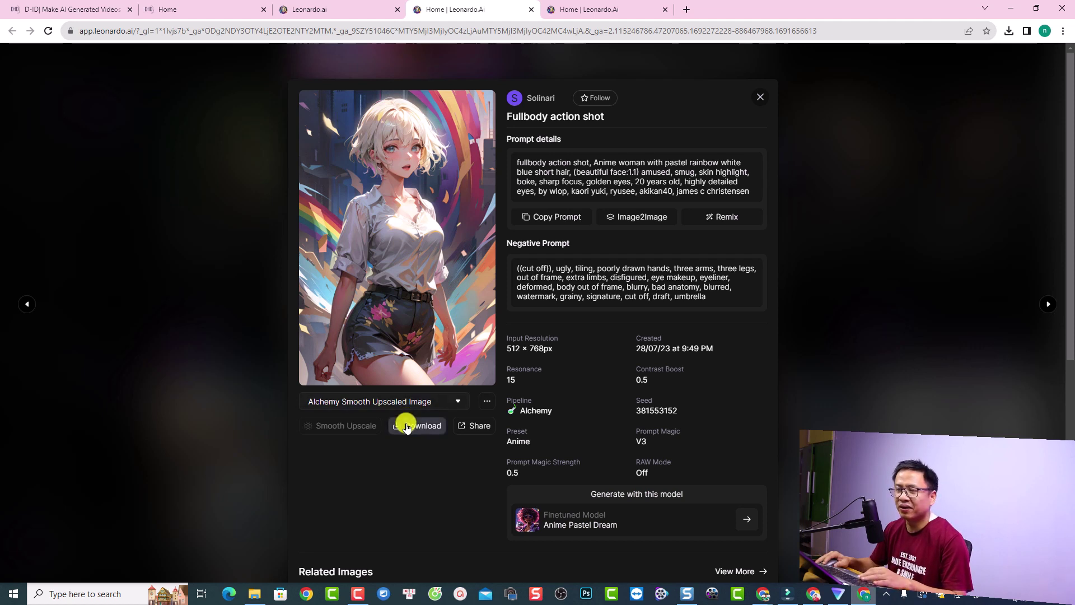
pyautogui.click(546, 225)
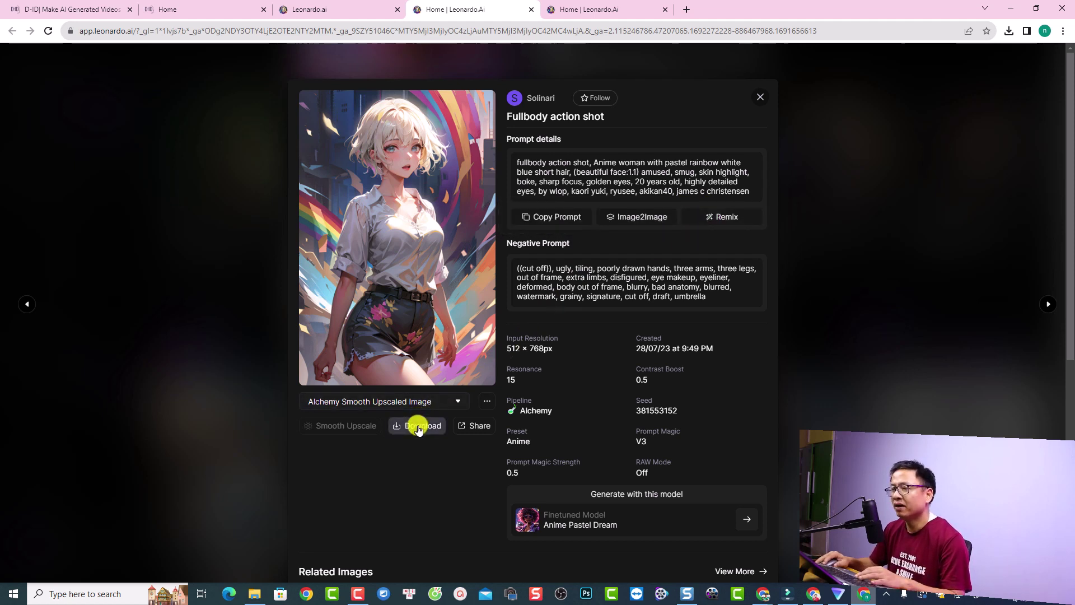
pyautogui.click(418, 427)
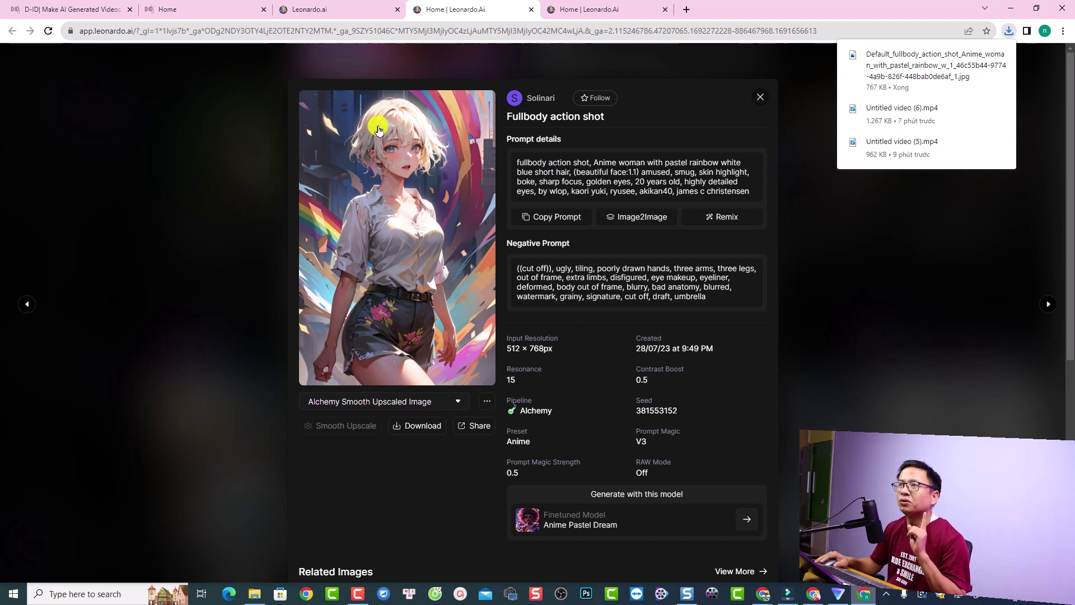
pyautogui.click(79, 9)
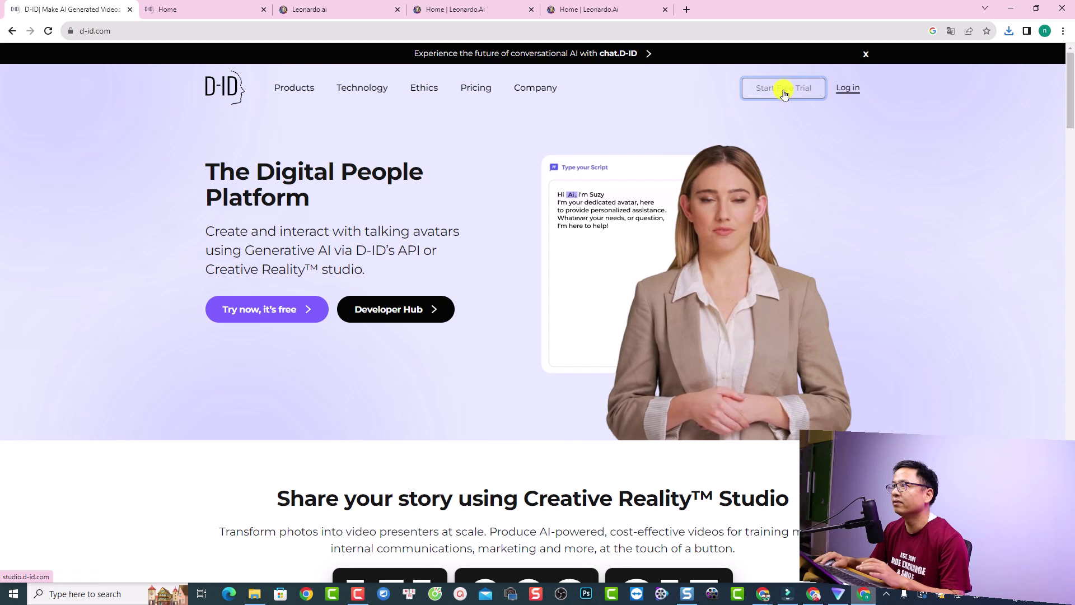
# Launch the D-ID studio via Start Free Trial and dismiss the translation prompt.
pyautogui.click(810, 92)
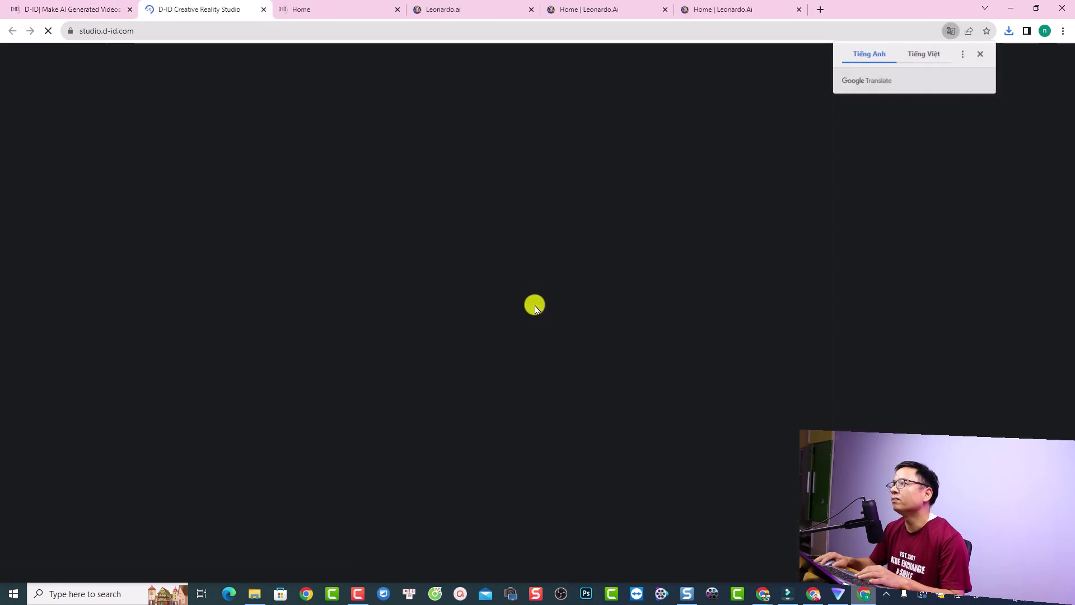
pyautogui.click(980, 53)
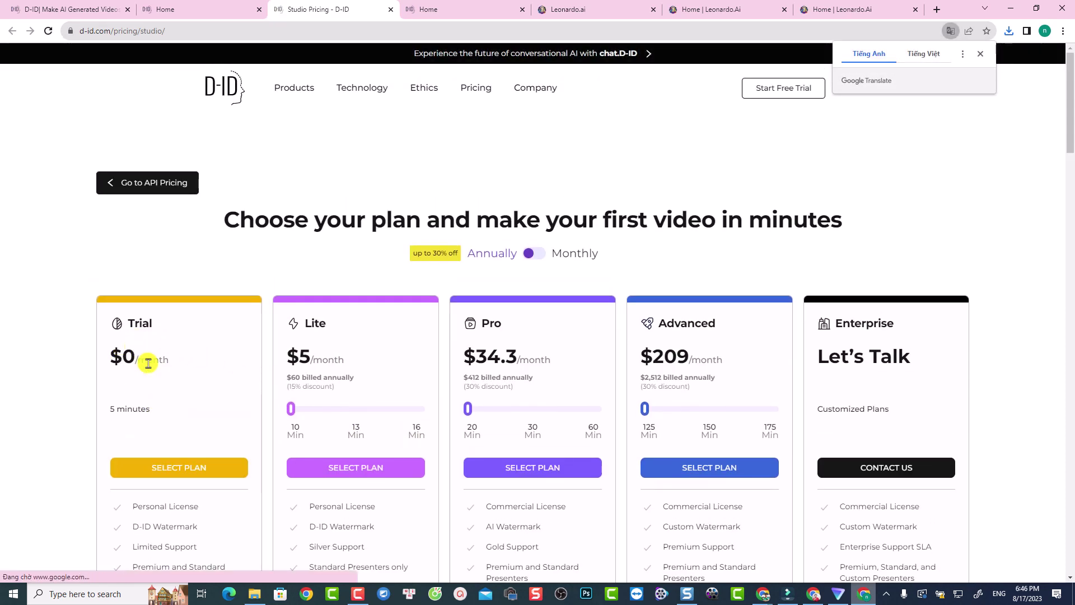
pyautogui.scroll(-2, 148, 363)
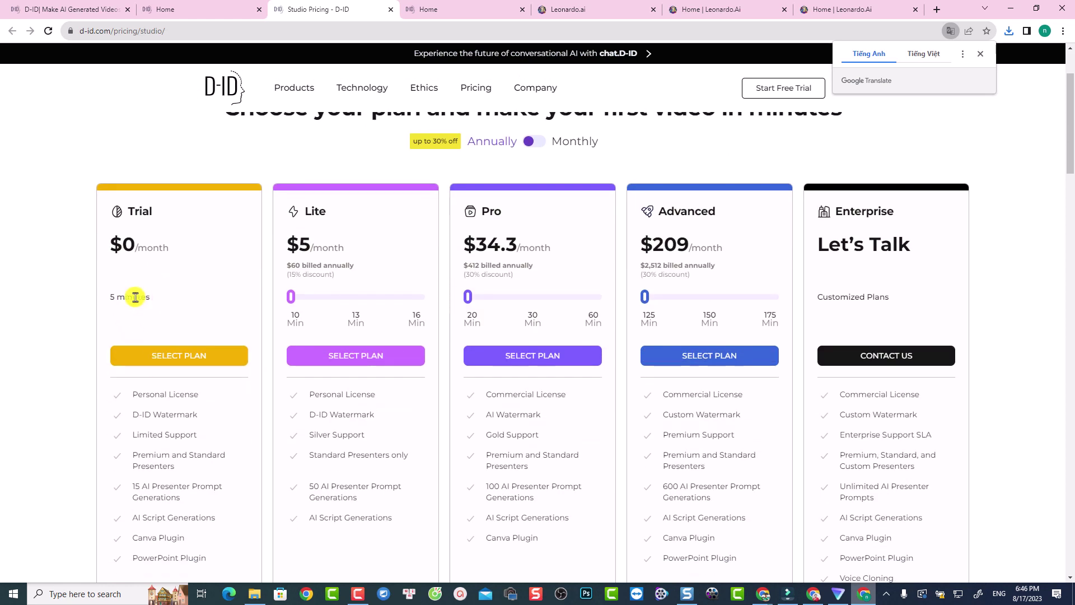
pyautogui.scroll(-1, 134, 297)
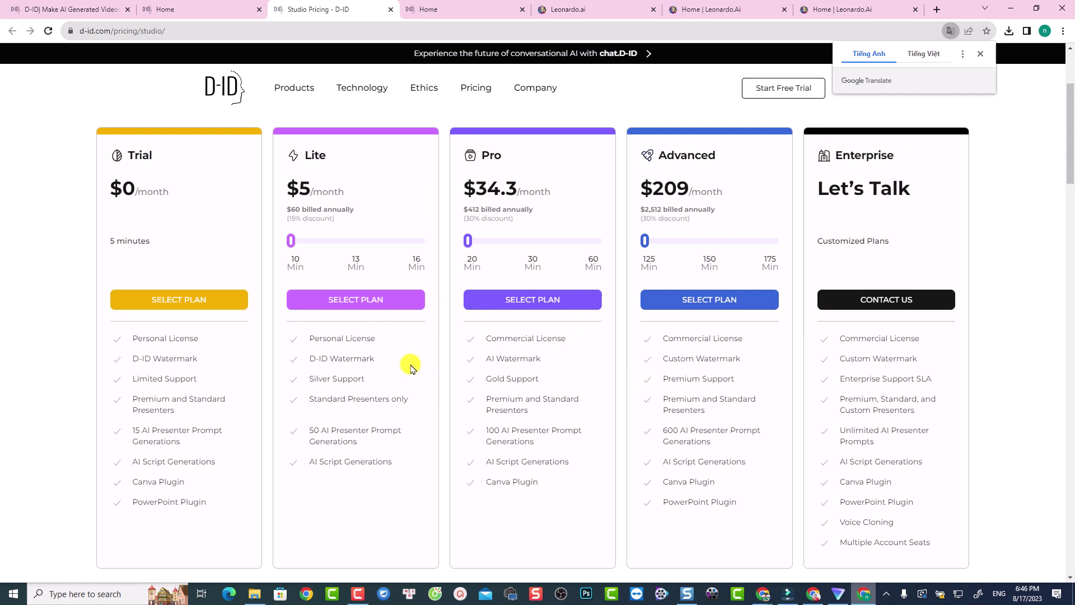
# Go to the studio's video library and start creating a new video.
pyautogui.click(215, 17)
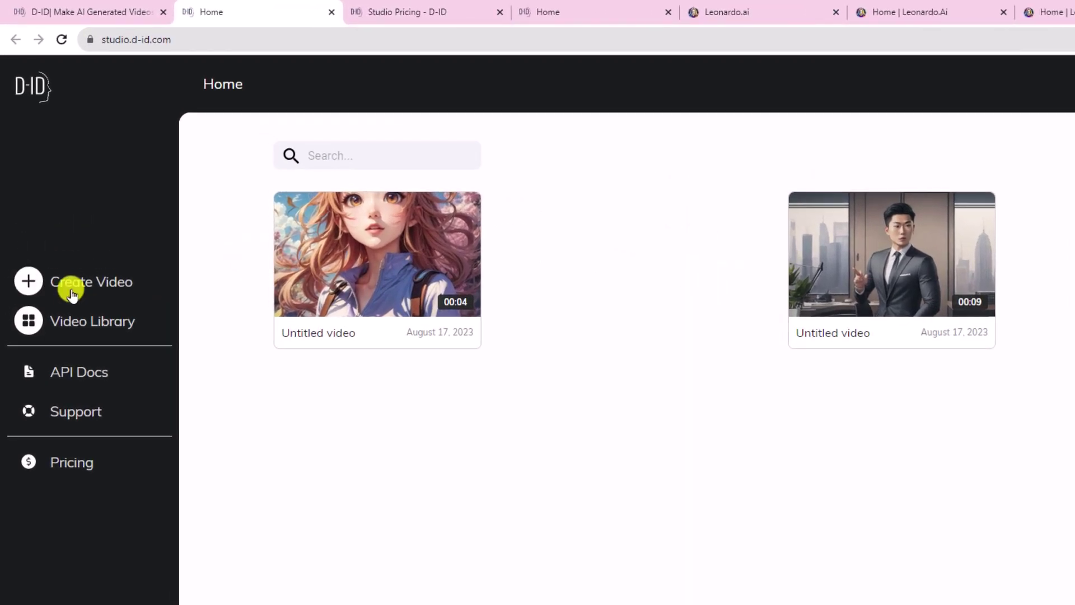
pyautogui.click(72, 294)
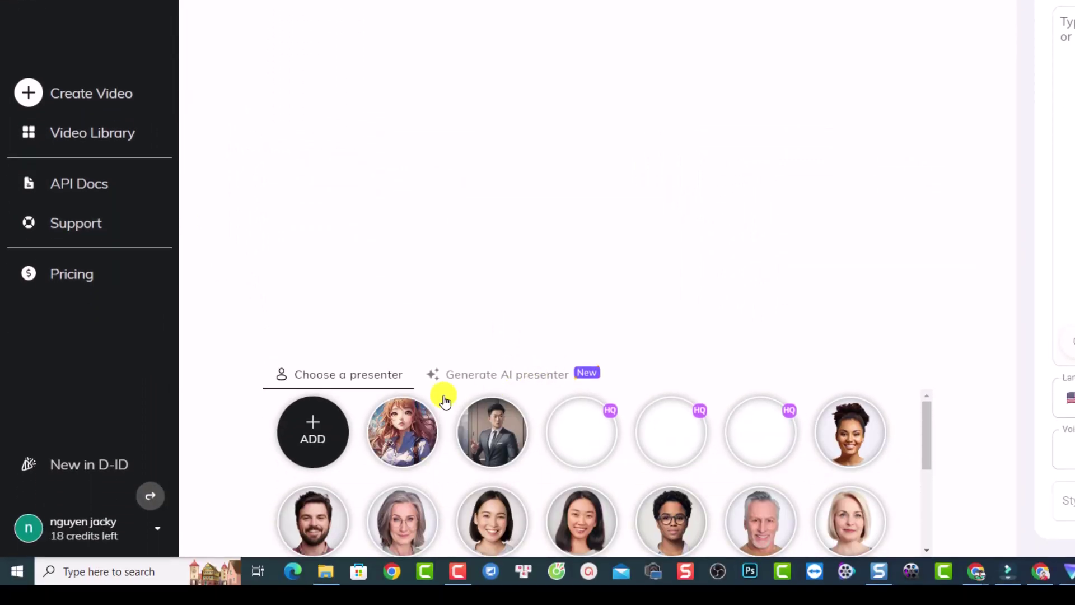
pyautogui.scroll(-2, 445, 399)
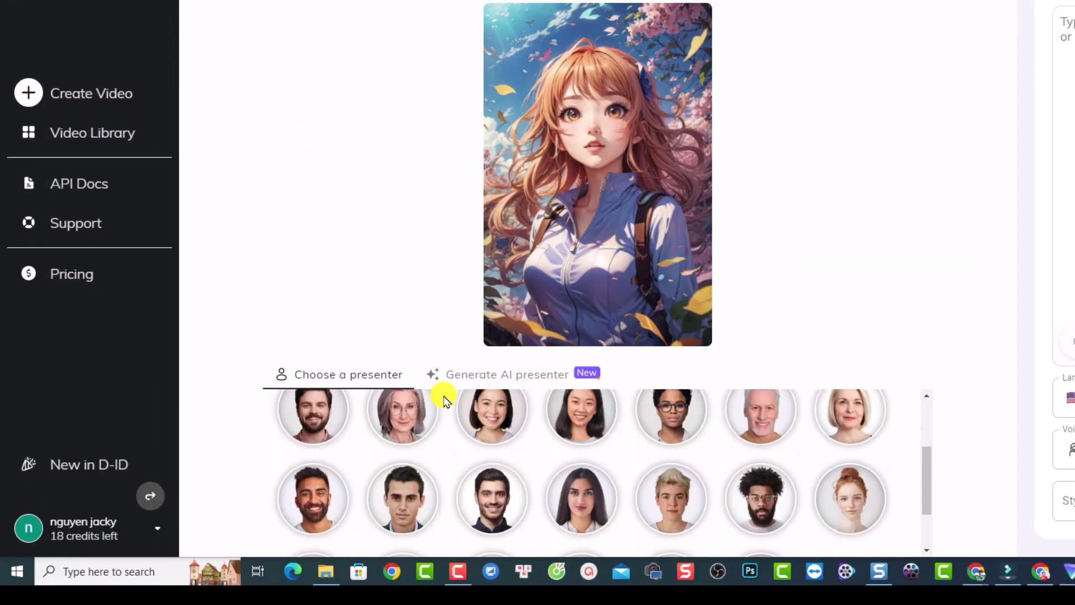
pyautogui.scroll(-2, 445, 399)
pyautogui.scroll(2, 638, 428)
pyautogui.scroll(2, 583, 468)
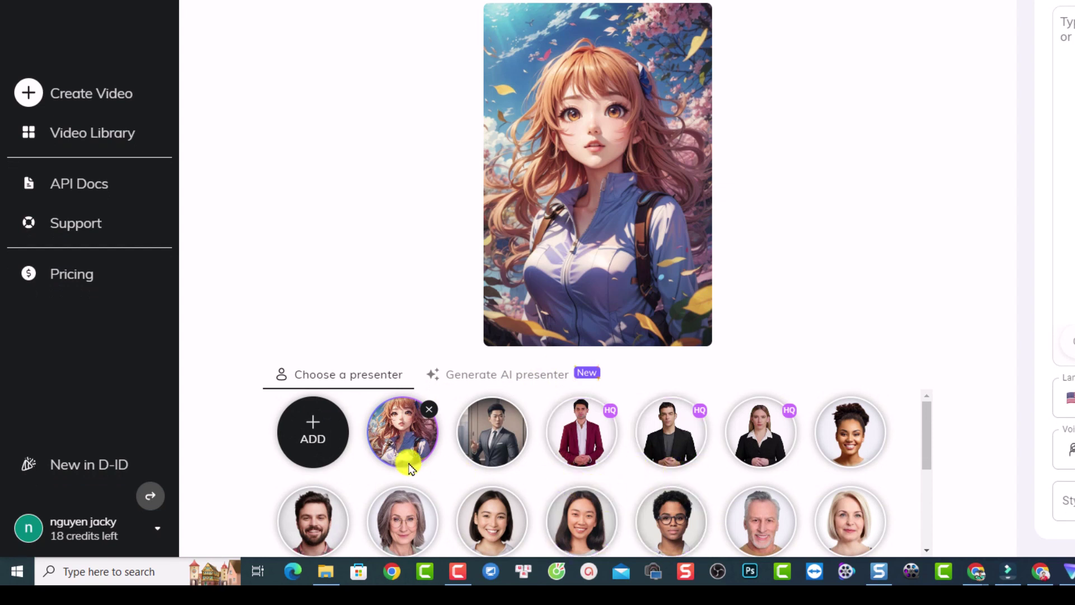
pyautogui.moveTo(312, 432)
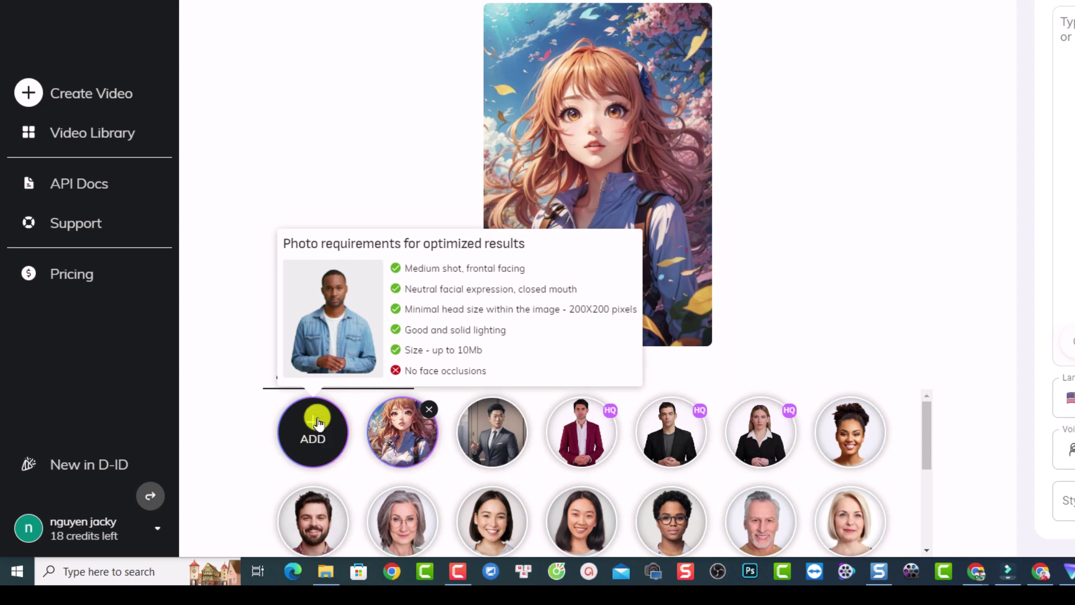
# Upload the Default_fullbody_action_shot image from Downloads as the video presenter.
pyautogui.click(324, 454)
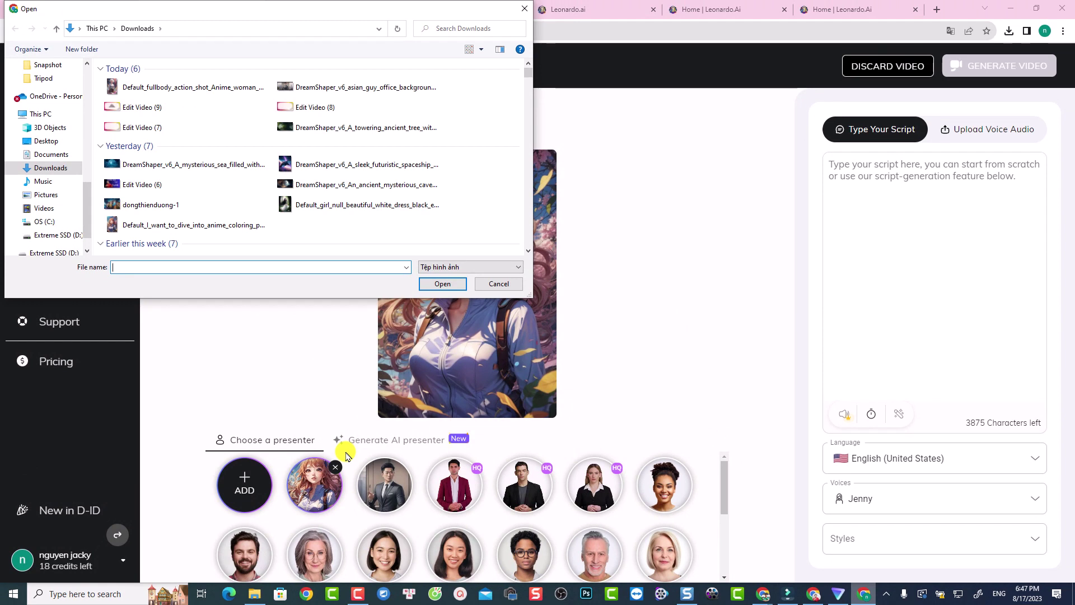
pyautogui.click(184, 90)
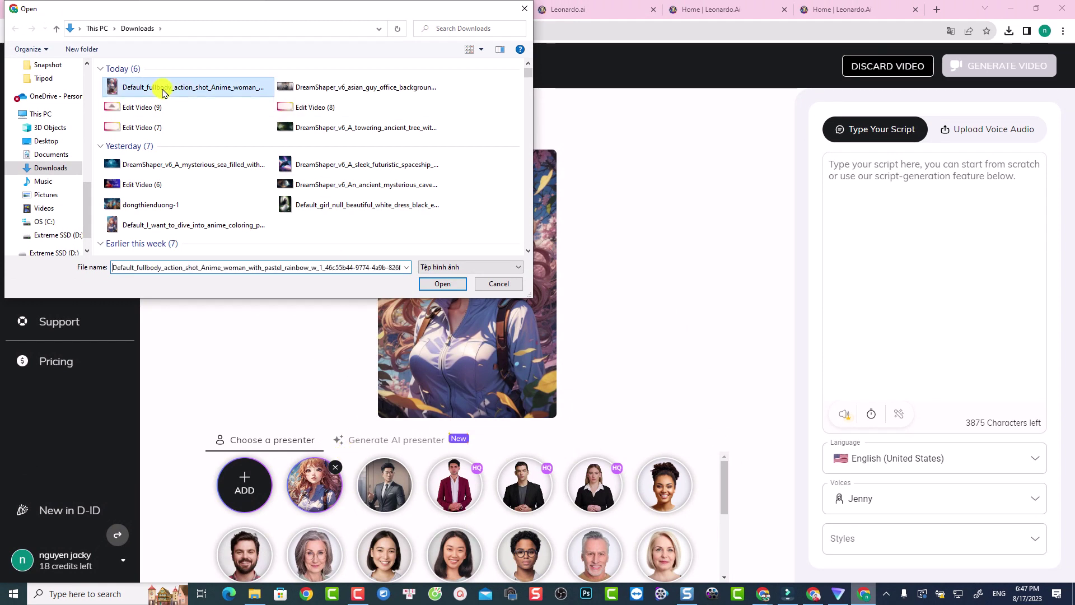
pyautogui.click(432, 284)
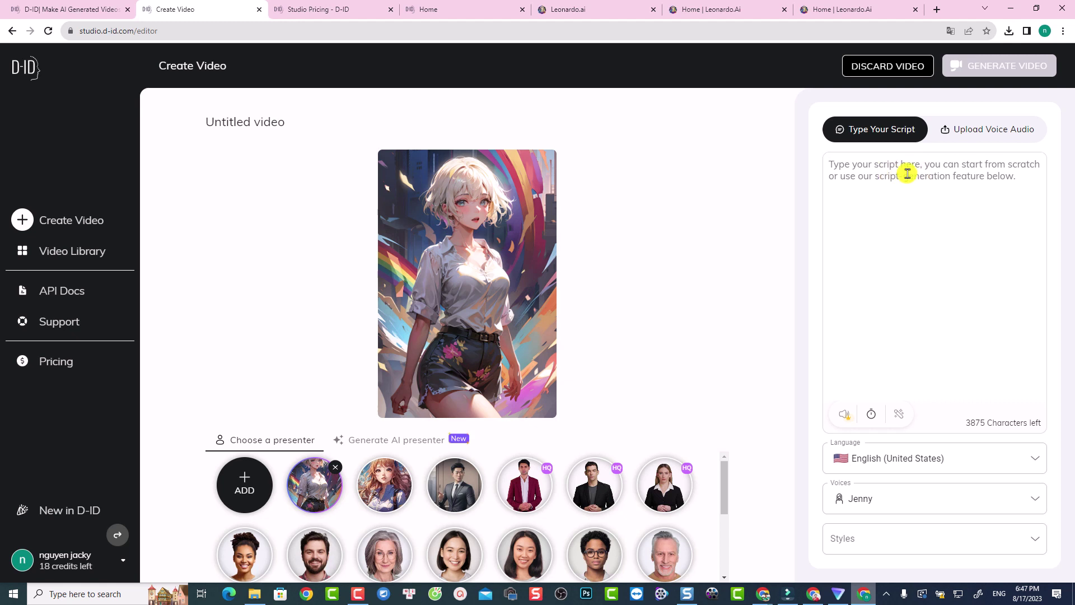
pyautogui.moveTo(935, 458)
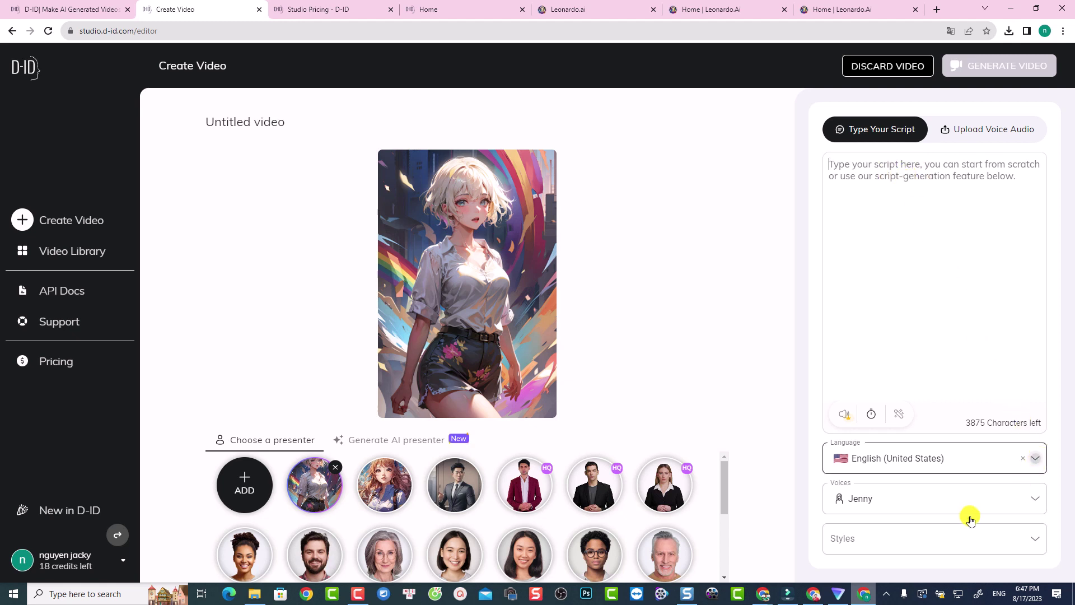
# Look at the voice language list, then switch to another browser window.
pyautogui.click(941, 465)
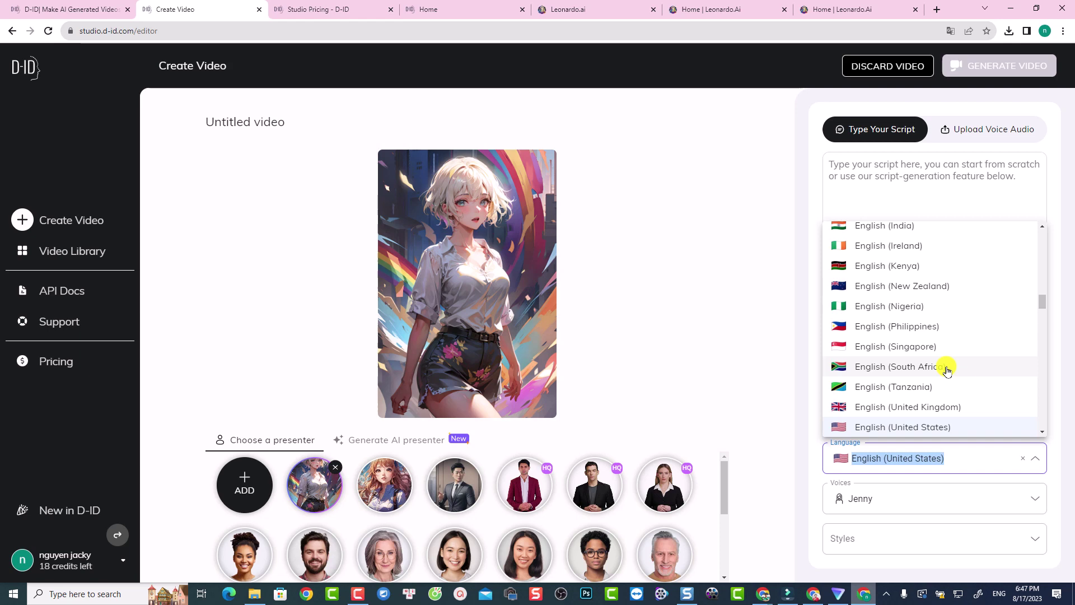
pyautogui.click(814, 593)
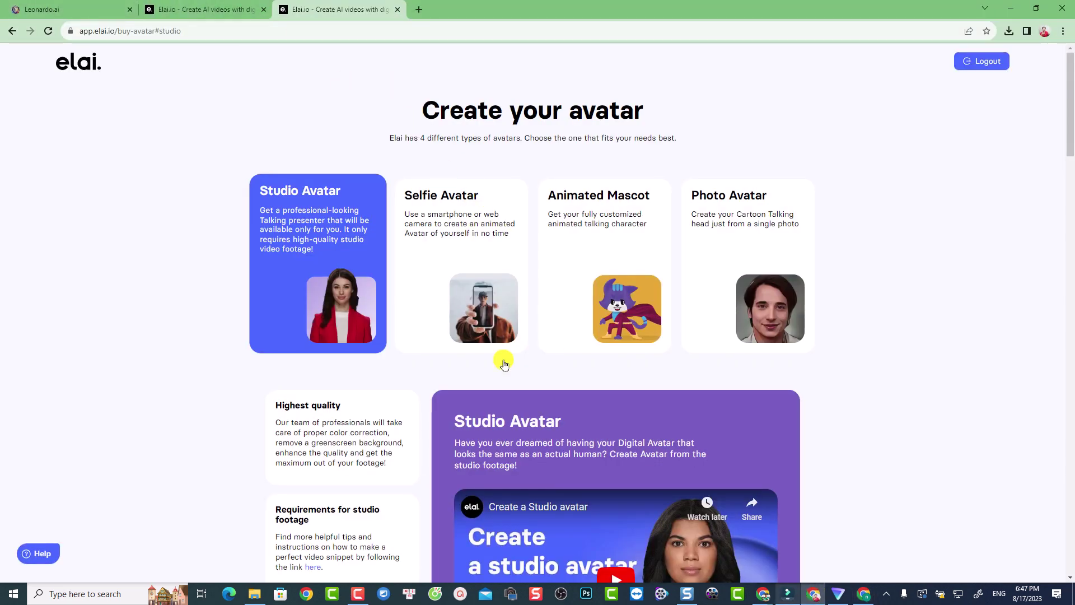
pyautogui.moveTo(761, 593)
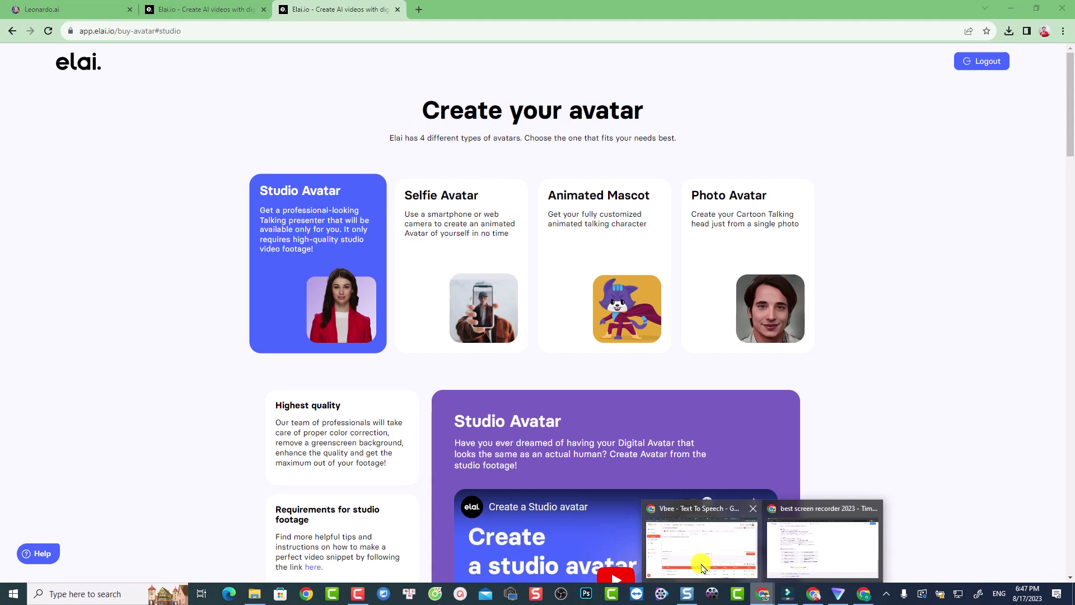
# In Vbee, filter the voices to female only and choose Maddie as narrator.
pyautogui.click(668, 513)
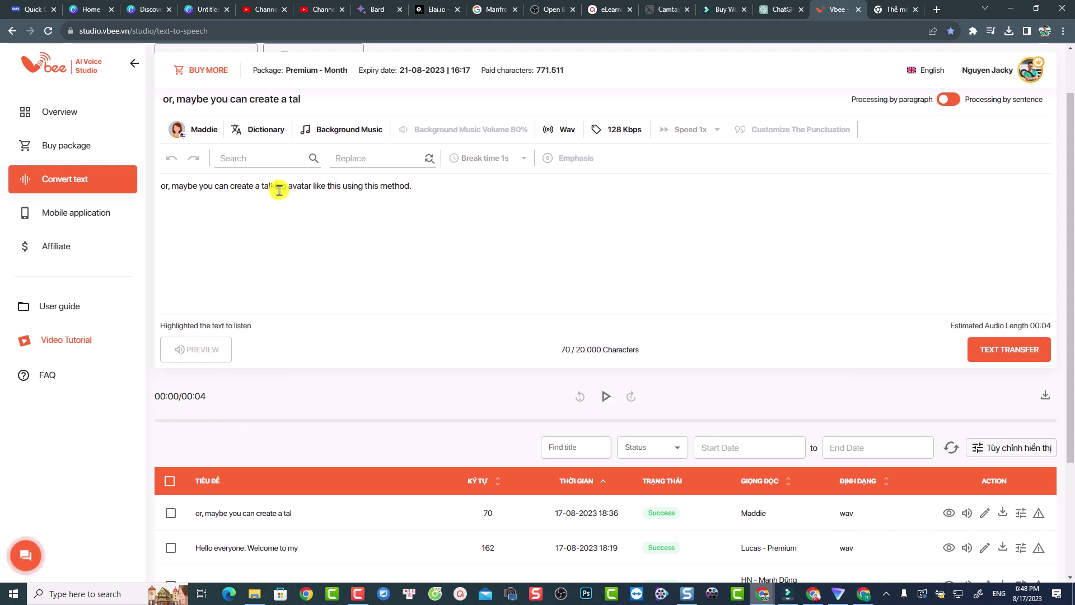
pyautogui.click(196, 131)
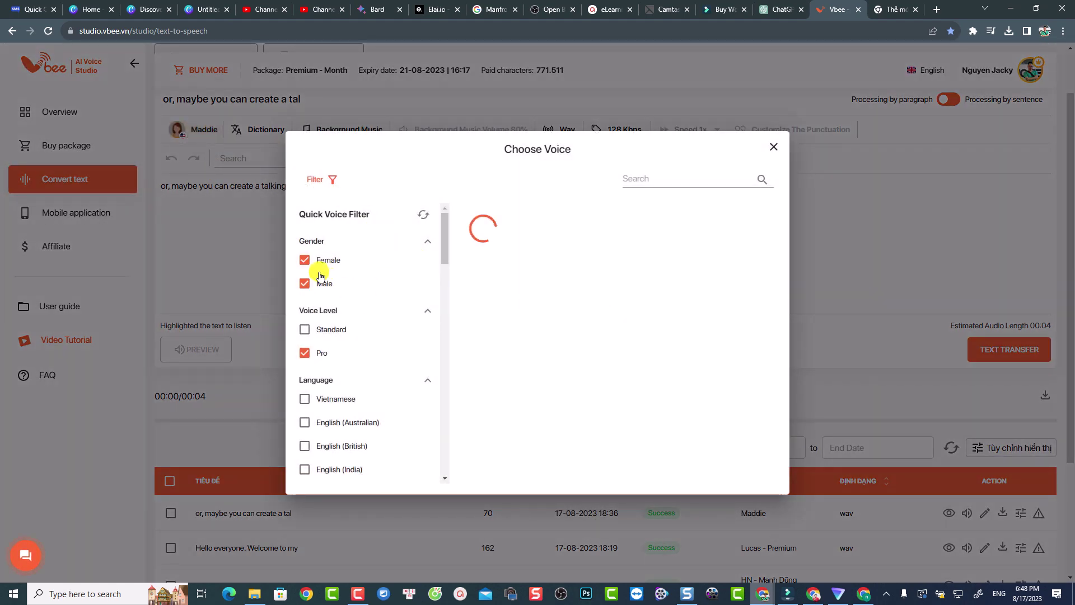
pyautogui.click(304, 282)
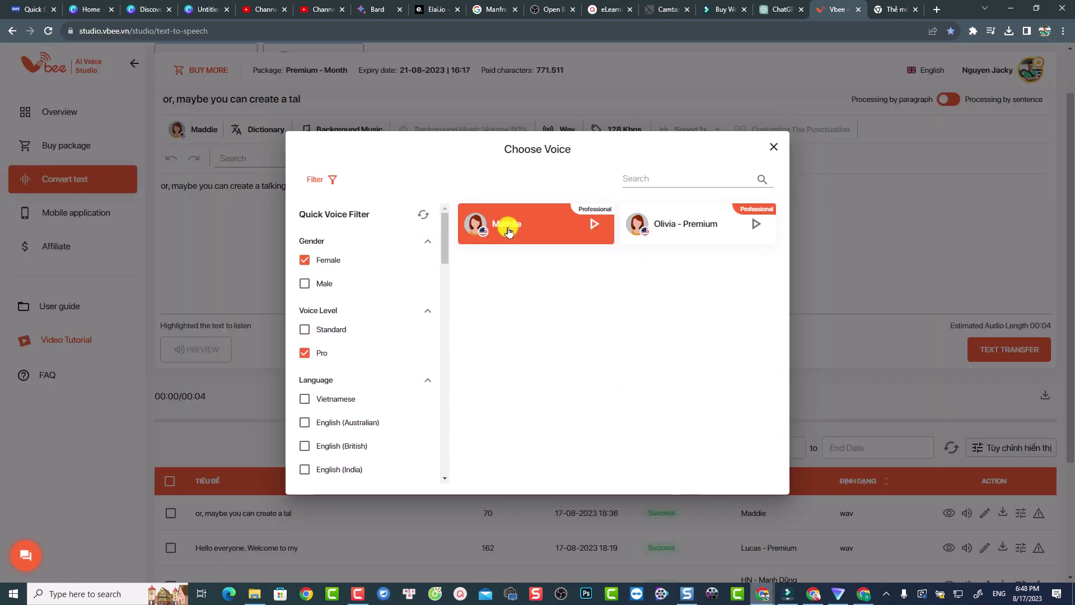
pyautogui.click(510, 229)
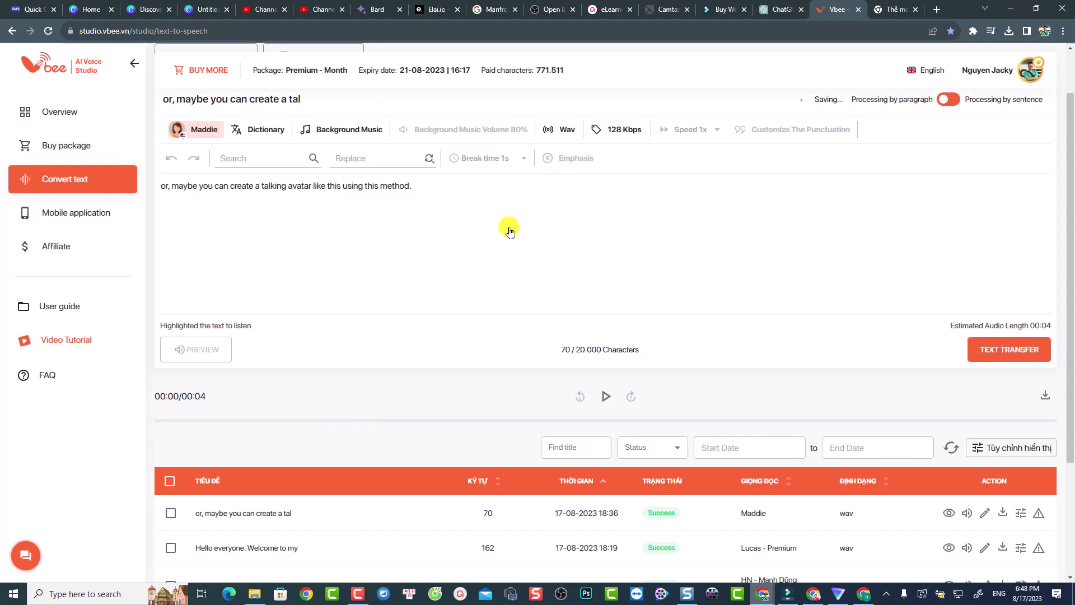
# Paste the new subscribe greeting over the old script, preview it, and convert it to audio.
pyautogui.hotkey('ctrl', 'a')
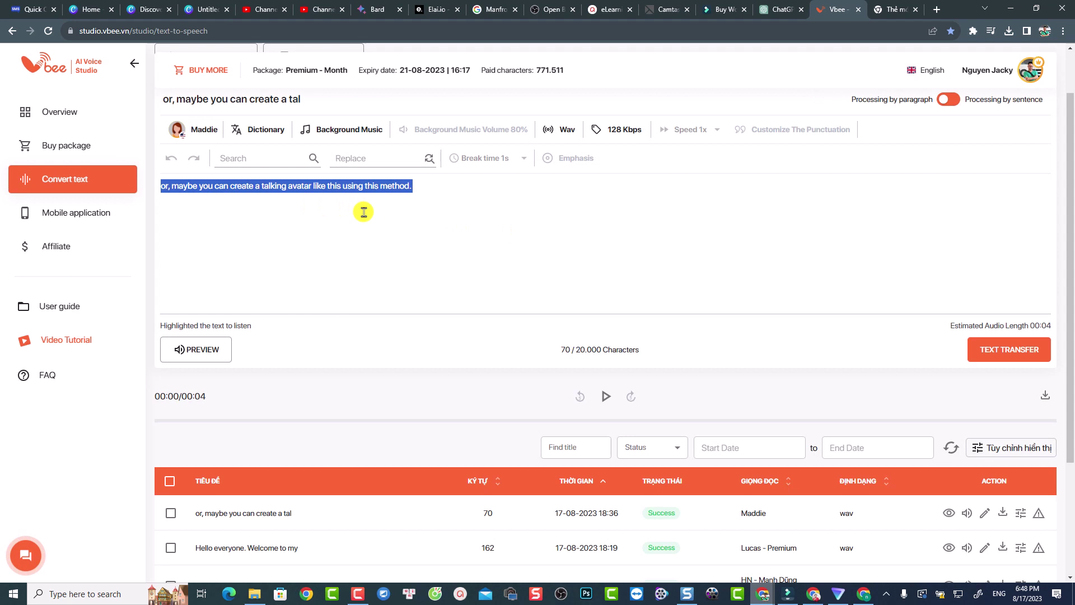
pyautogui.write("Hello friends. I am an assistant of Jacky Nguyen. I love you all. Don't forget to subscribe to his channel.")
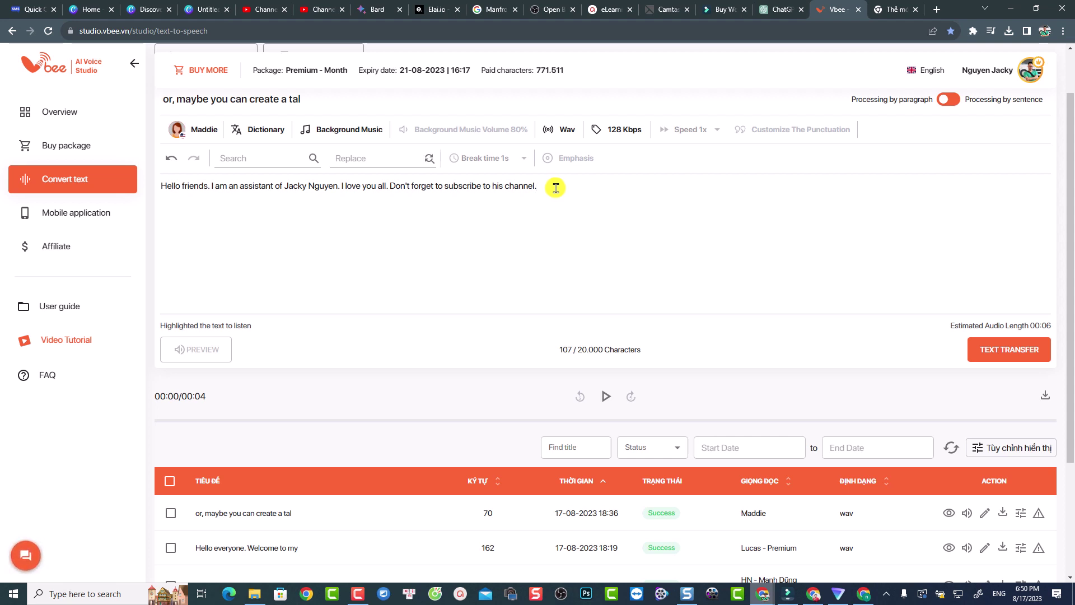
pyautogui.moveTo(555, 187); pyautogui.dragTo(157, 189)
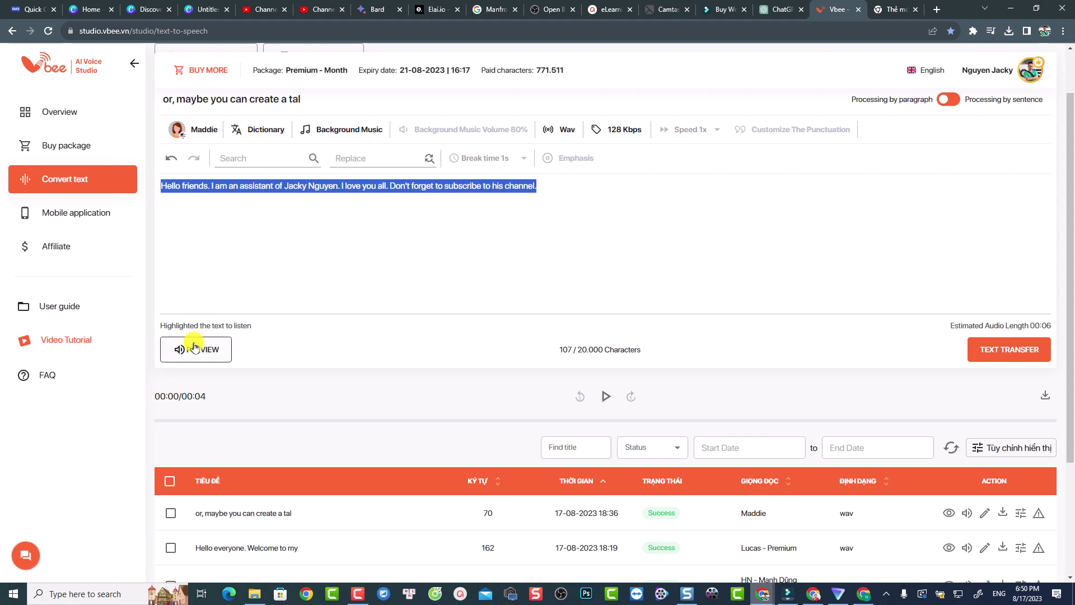
pyautogui.click(193, 350)
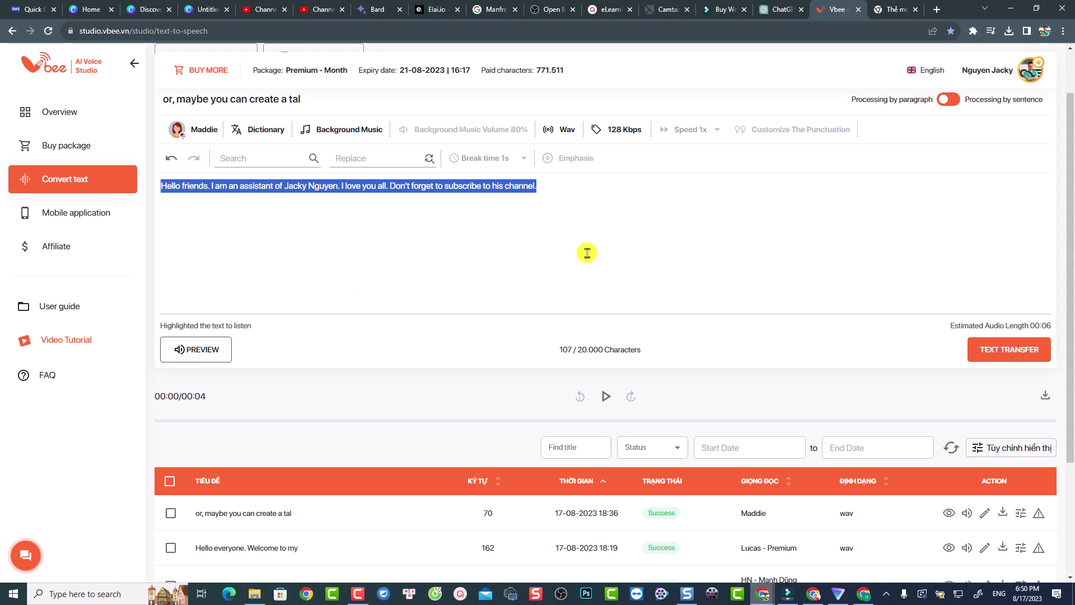
pyautogui.click(1005, 353)
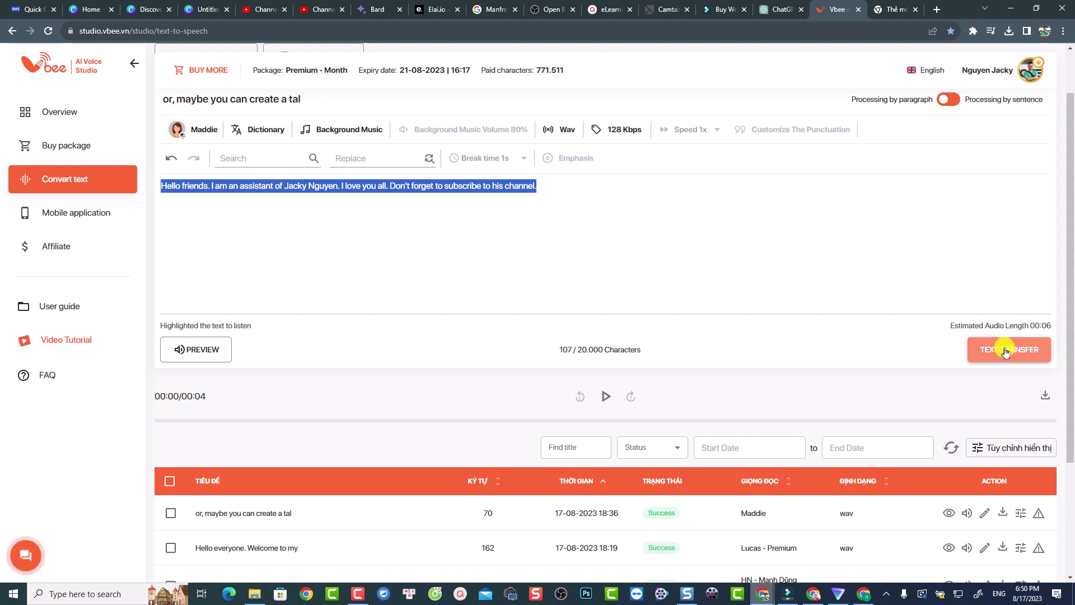
pyautogui.scroll(-2, 672, 401)
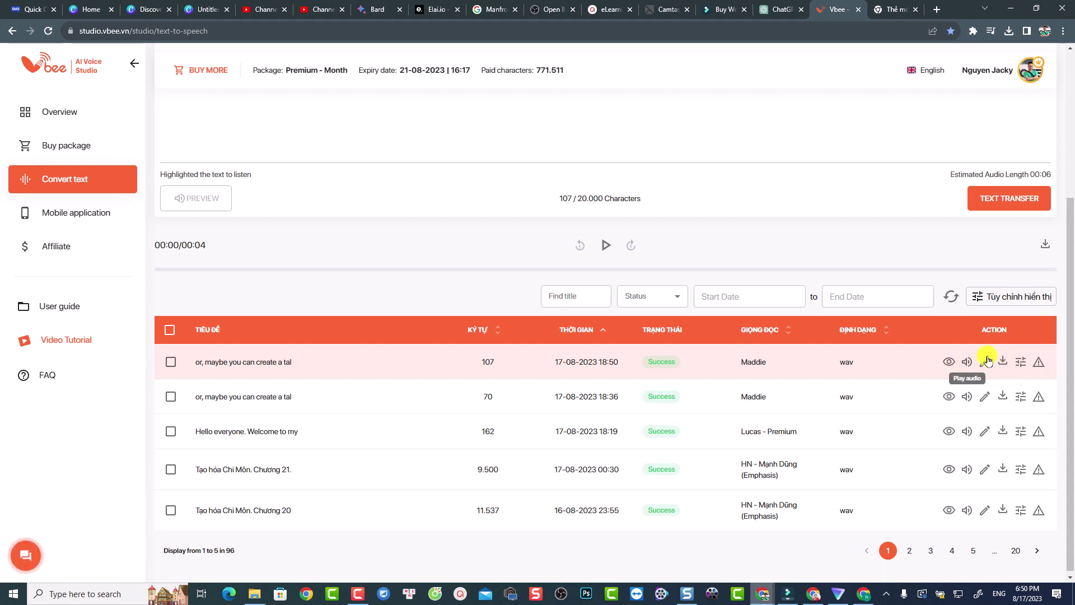
# Download the newest Maddie greeting WAV and switch back to the D-ID editor.
pyautogui.click(984, 361)
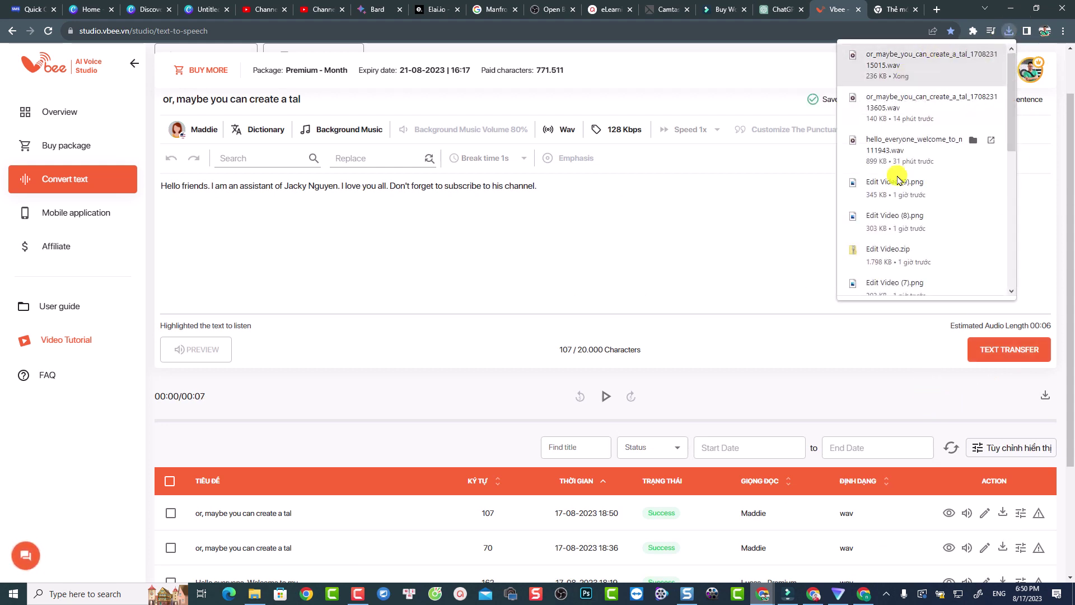
pyautogui.click(813, 594)
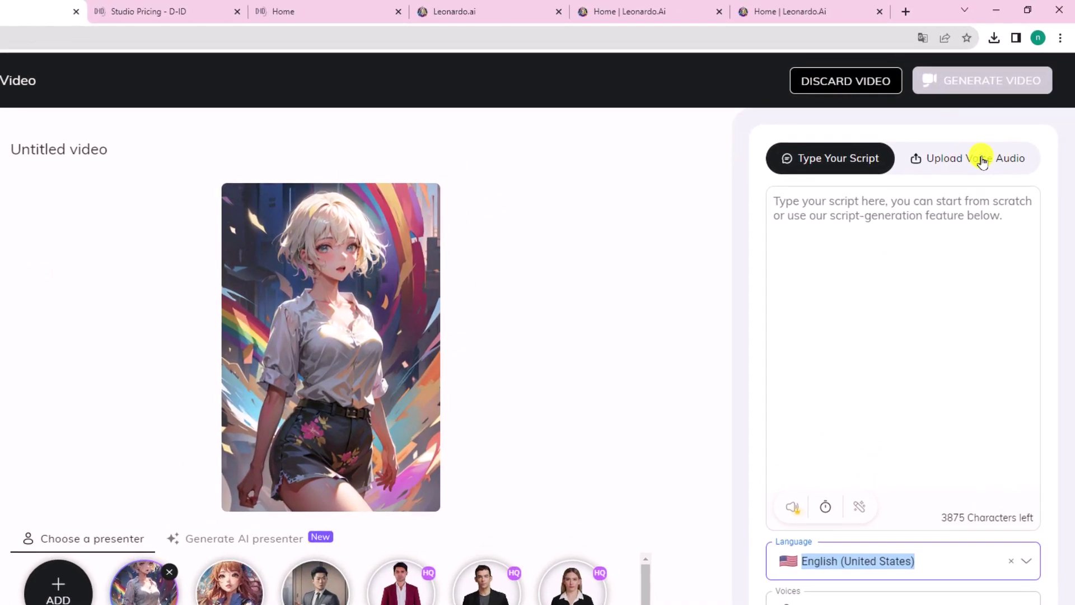
# Upload the newest greeting WAV from Downloads as the avatar's own voice audio.
pyautogui.click(983, 160)
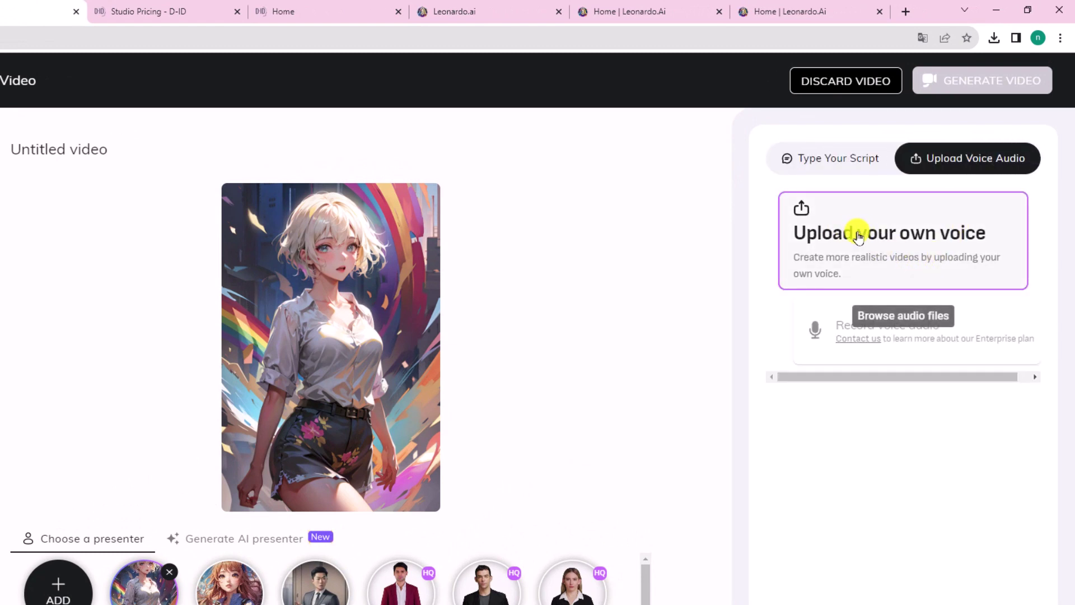
pyautogui.click(858, 237)
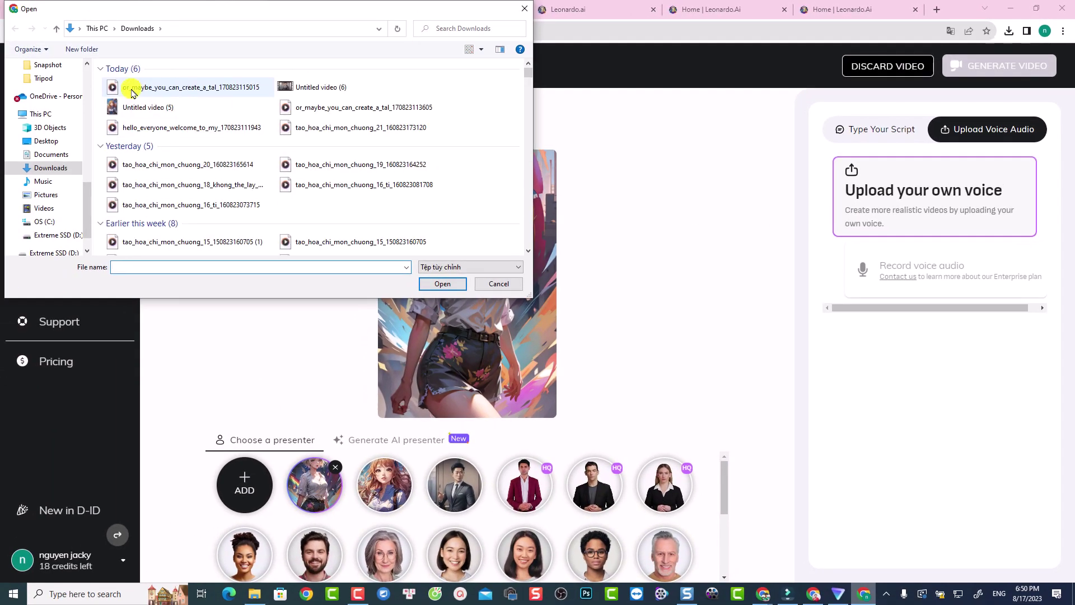
pyautogui.click(132, 93)
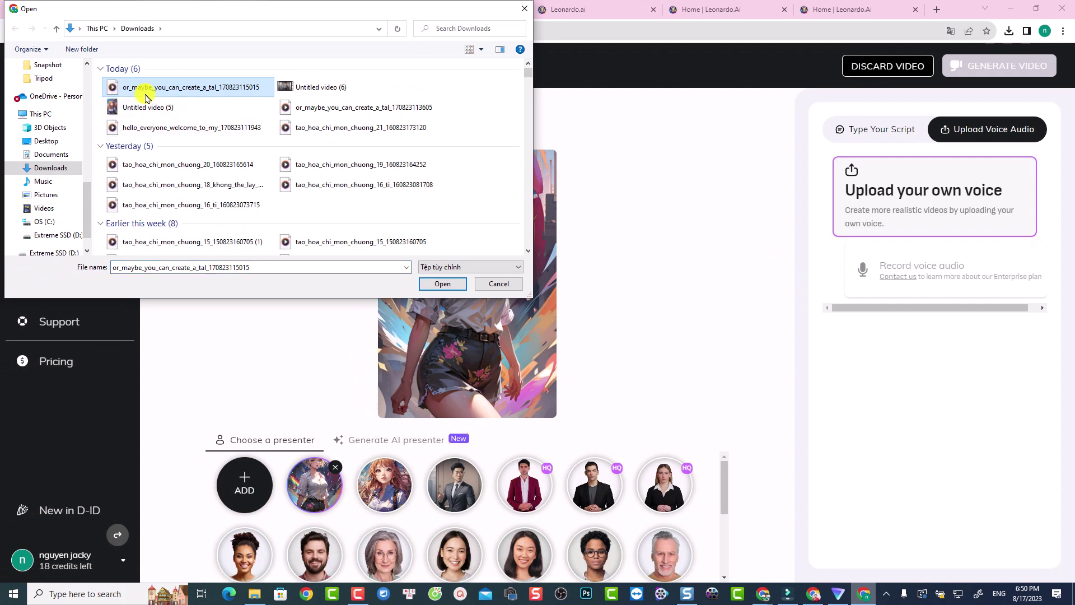
pyautogui.click(441, 284)
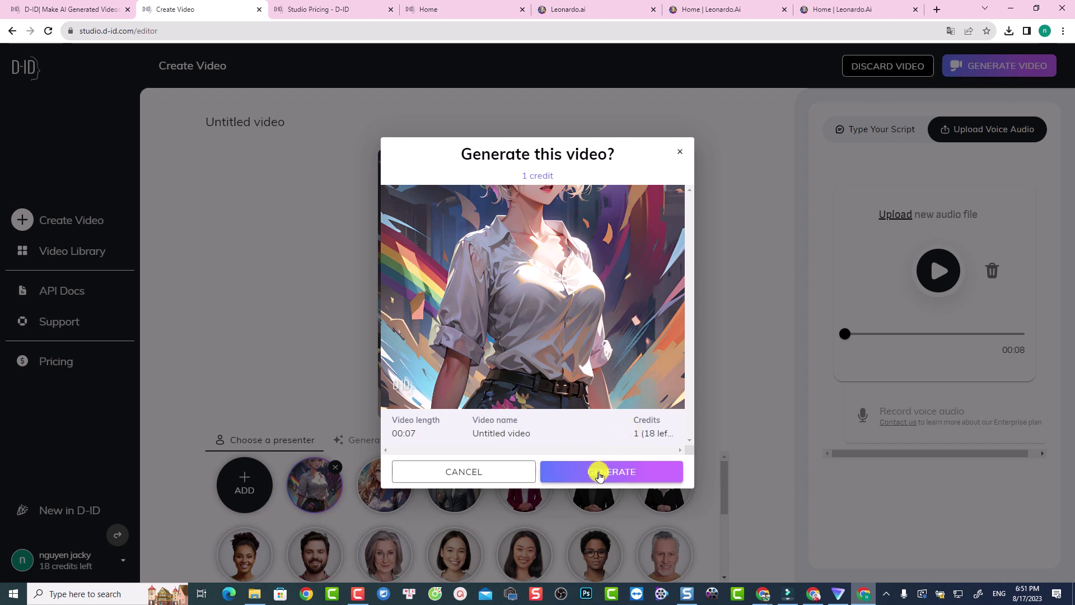
# Confirm generation of the talking anime-girl video for one credit.
pyautogui.click(599, 472)
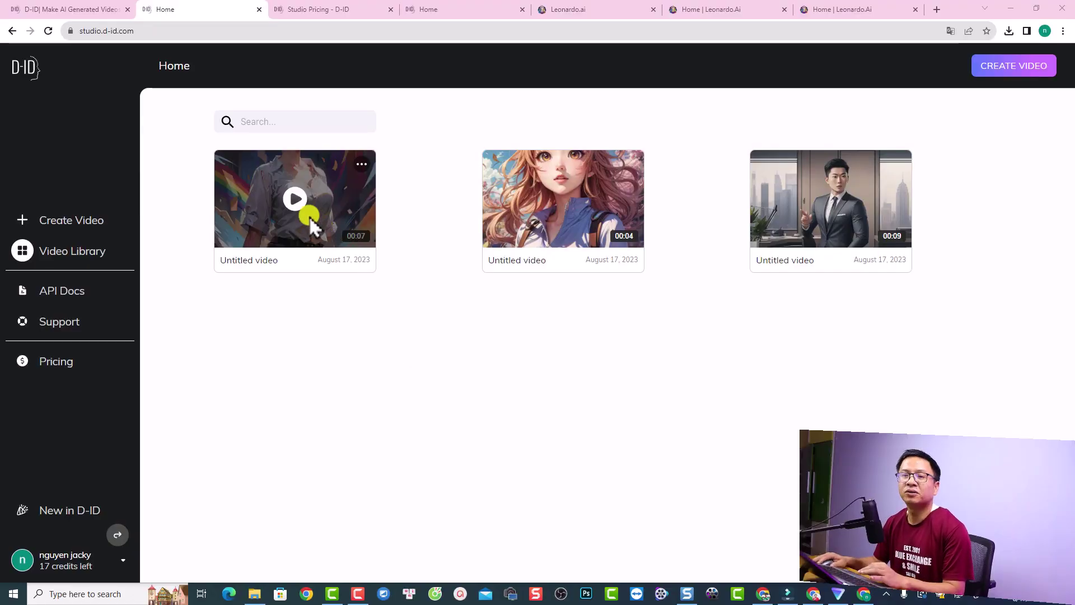
# Play the new 7-second anime-girl video and start its download.
pyautogui.click(300, 218)
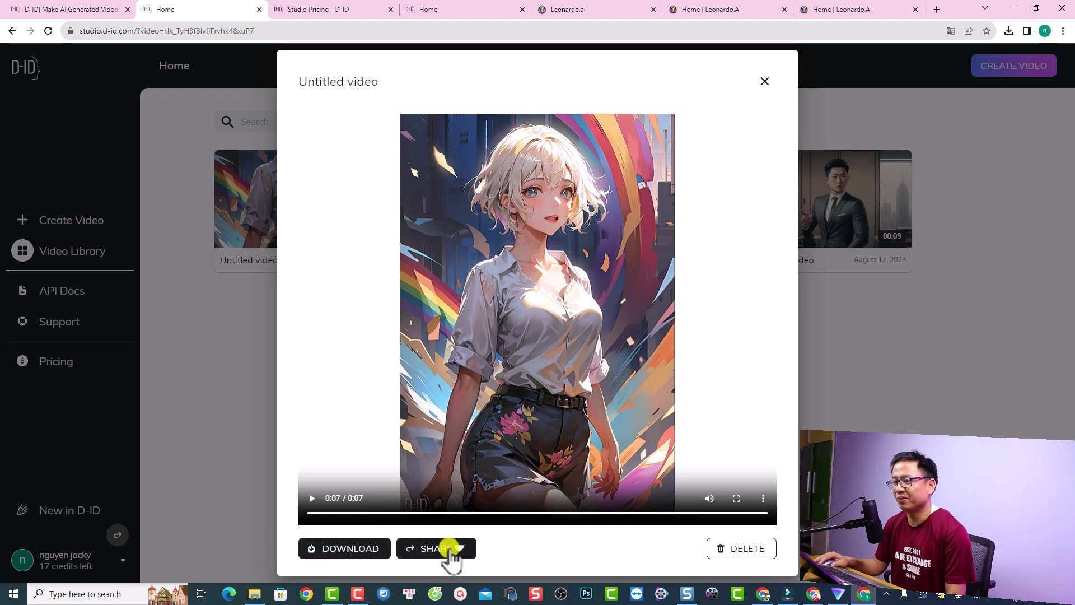
pyautogui.click(343, 550)
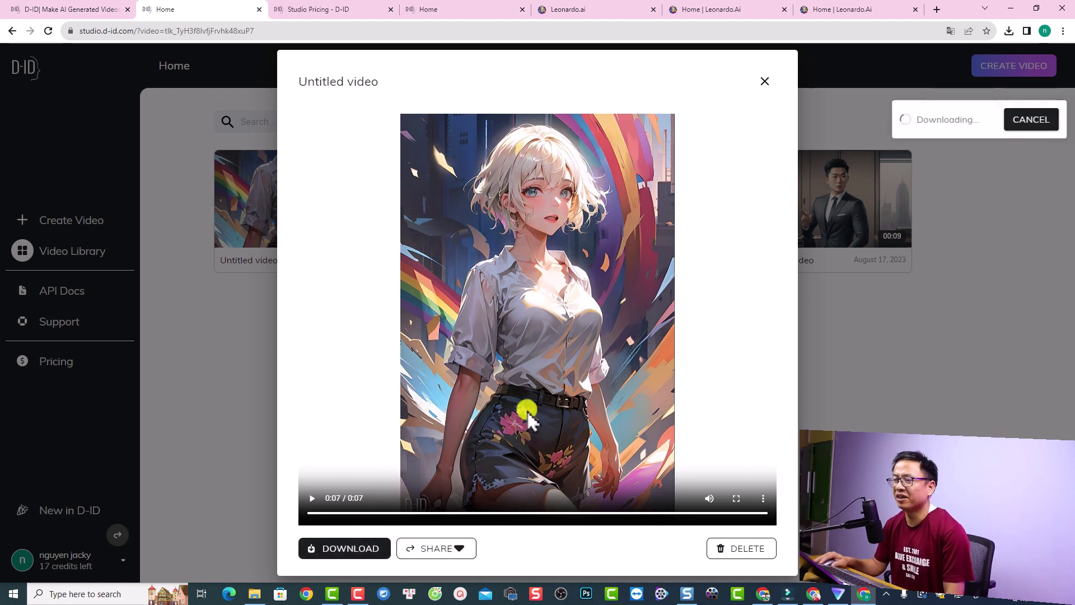